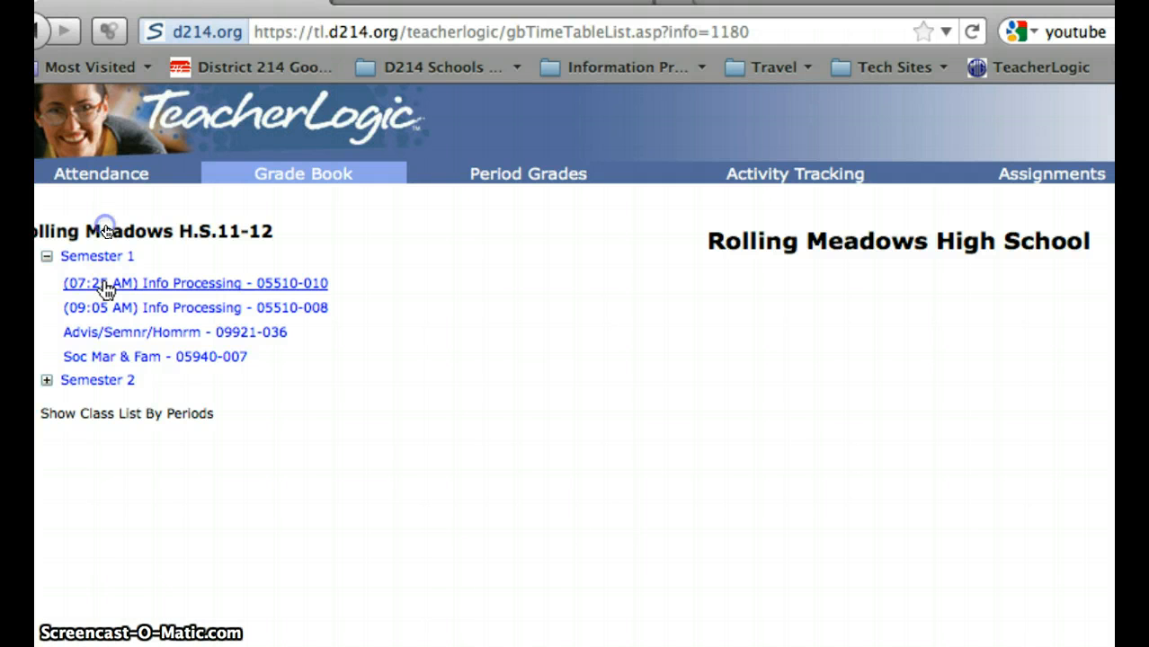
- Open the gradebook setup of Info Processing 05510-010 and view the Quarter 1 categories under Final Exam and Assignments & Quizzes
{"action": "left_click", "coordinate": [103, 284]}
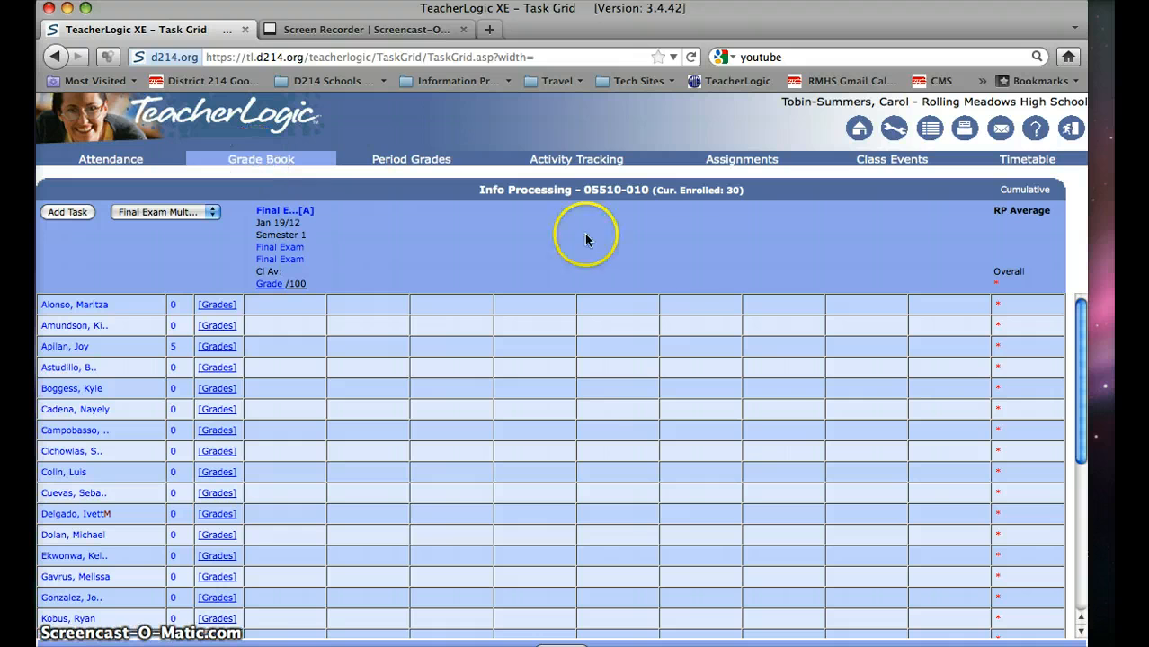
{"action": "left_click", "coordinate": [893, 132]}
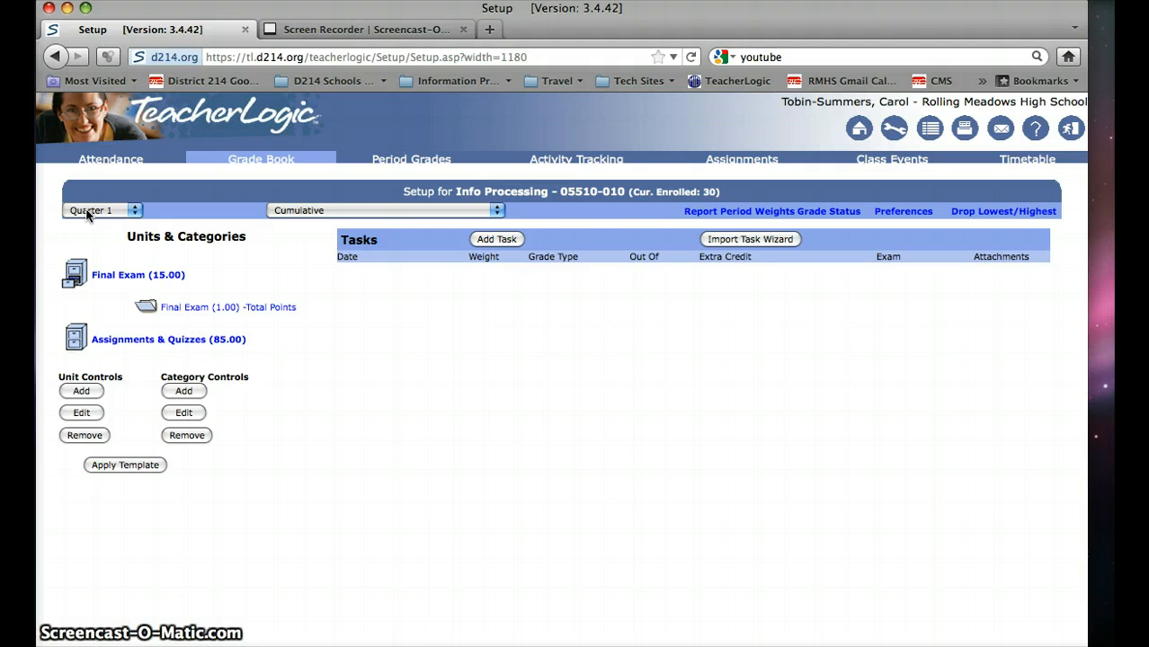
{"action": "left_click", "coordinate": [99, 279]}
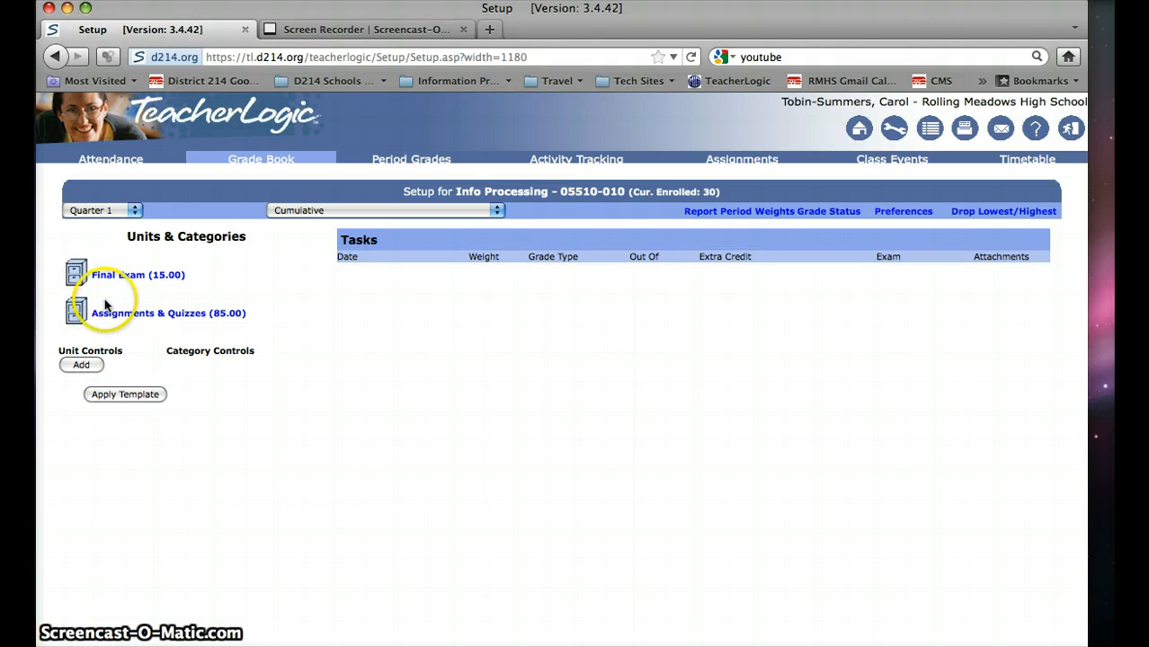
{"action": "left_click", "coordinate": [127, 281]}
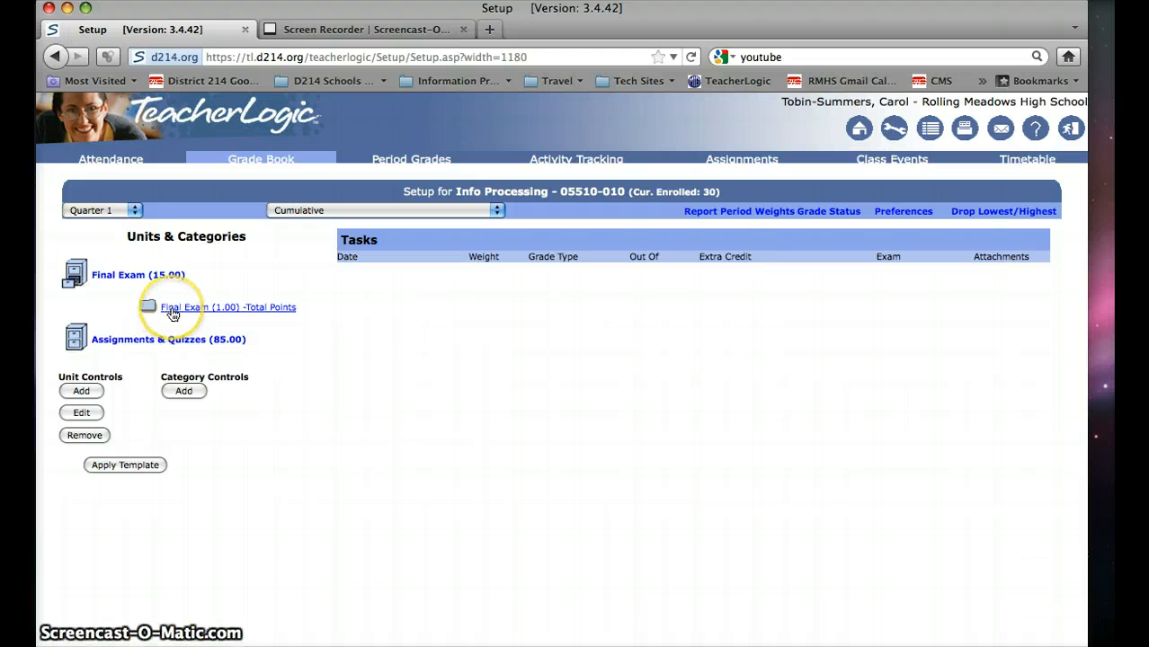
{"action": "left_click", "coordinate": [125, 342]}
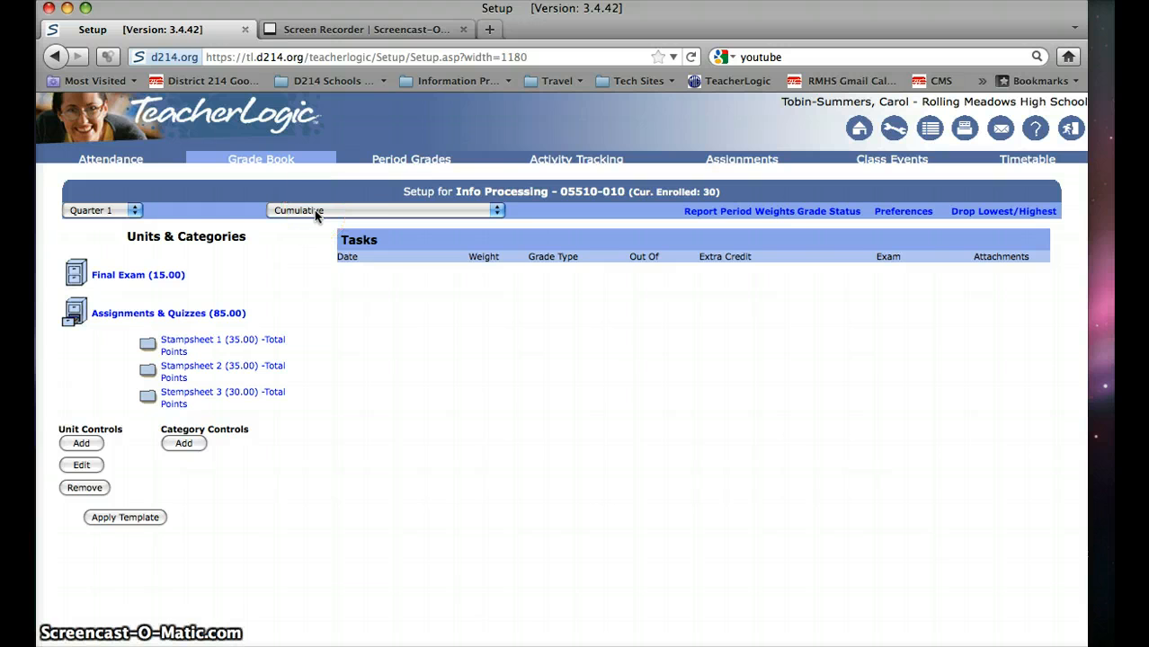
- Switch the setup to Semester 1 and examine the Final Exam task and the Assignments & Quizzes categories
{"action": "left_click", "coordinate": [130, 210]}
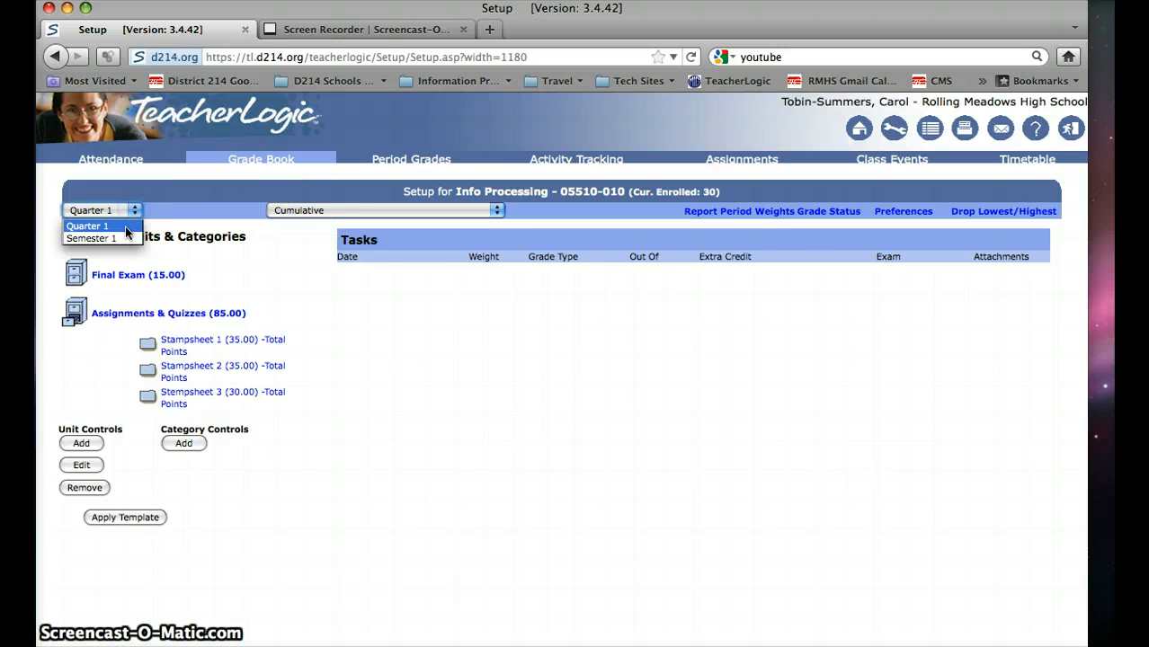
{"action": "left_click", "coordinate": [126, 239]}
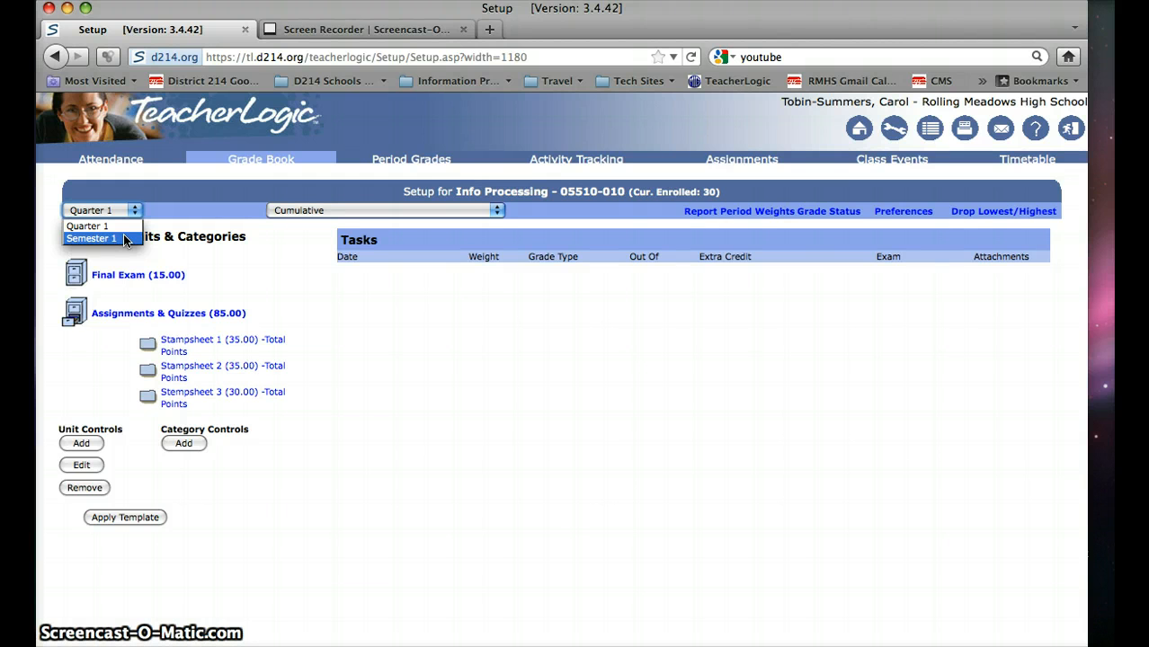
{"action": "left_click", "coordinate": [125, 238]}
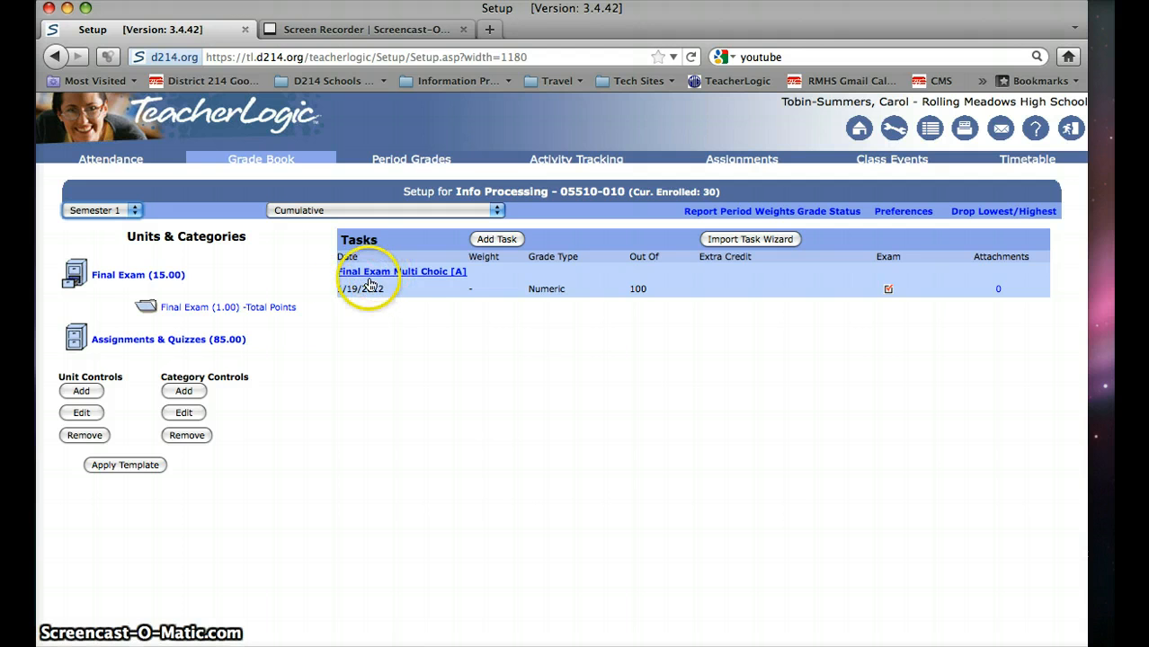
{"action": "left_click", "coordinate": [151, 343]}
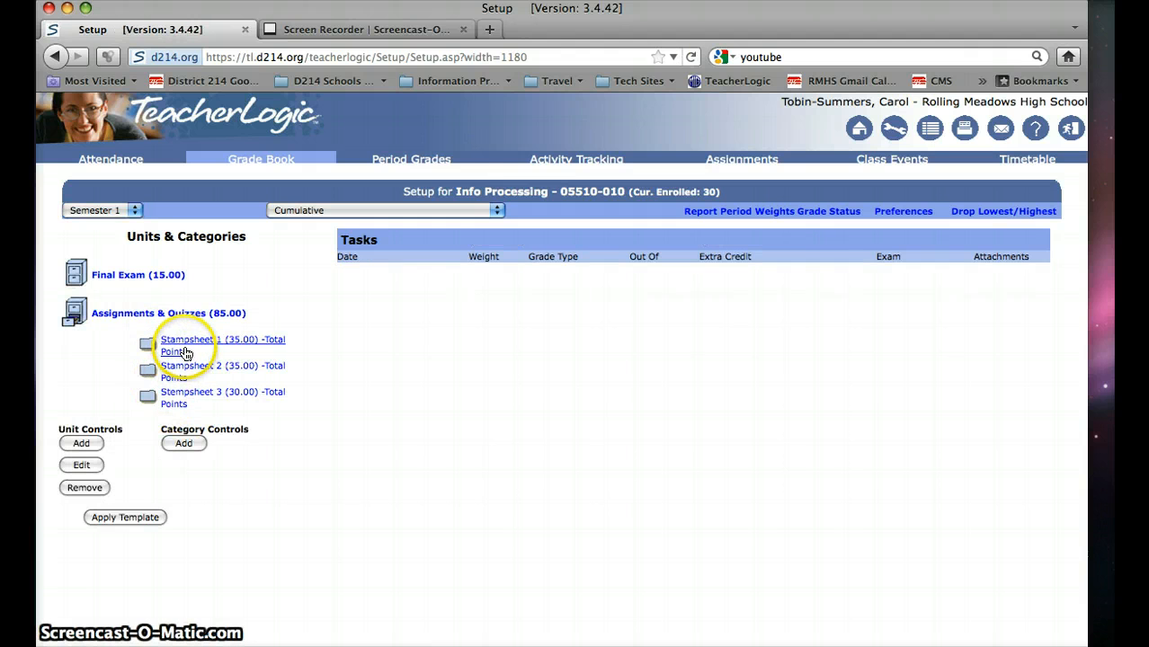
{"action": "left_click", "coordinate": [186, 351]}
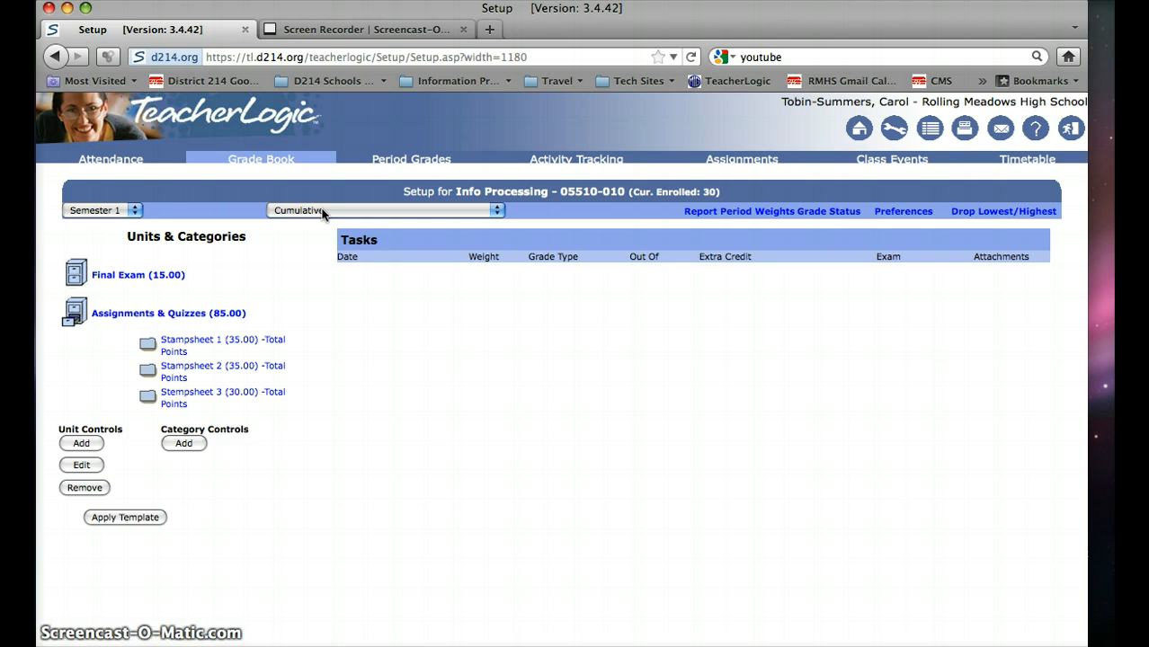
- Return the setup to Quarter 1 and select the Stampsheet 1 category under Assignments & Quizzes
{"action": "left_click", "coordinate": [132, 211]}
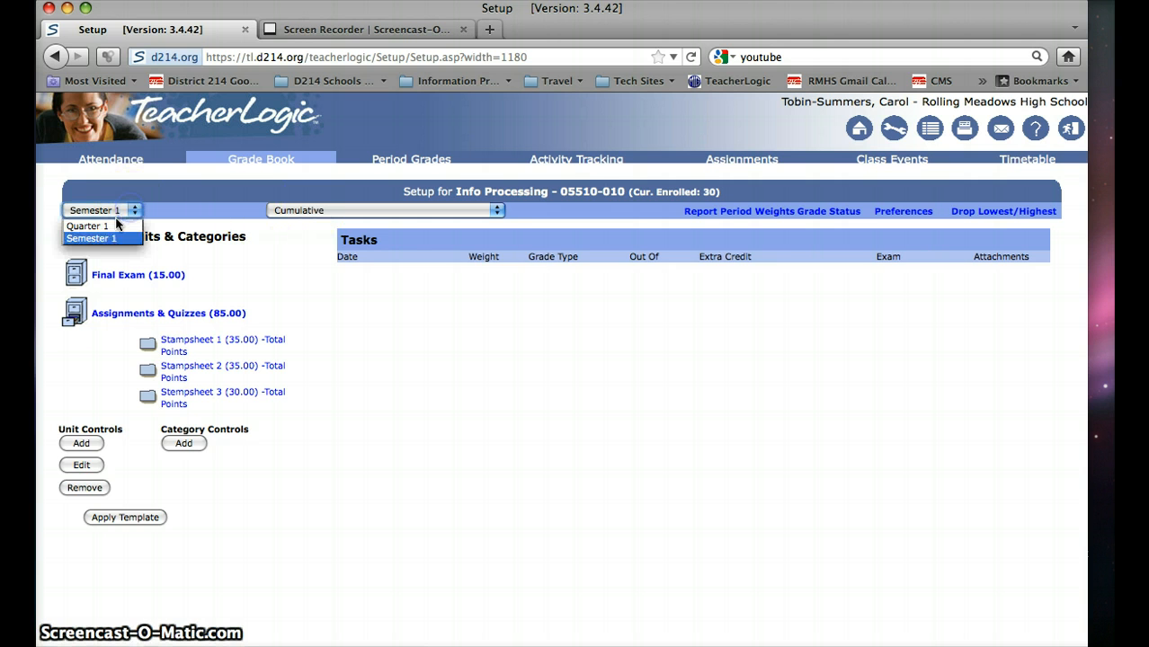
{"action": "left_click", "coordinate": [116, 226]}
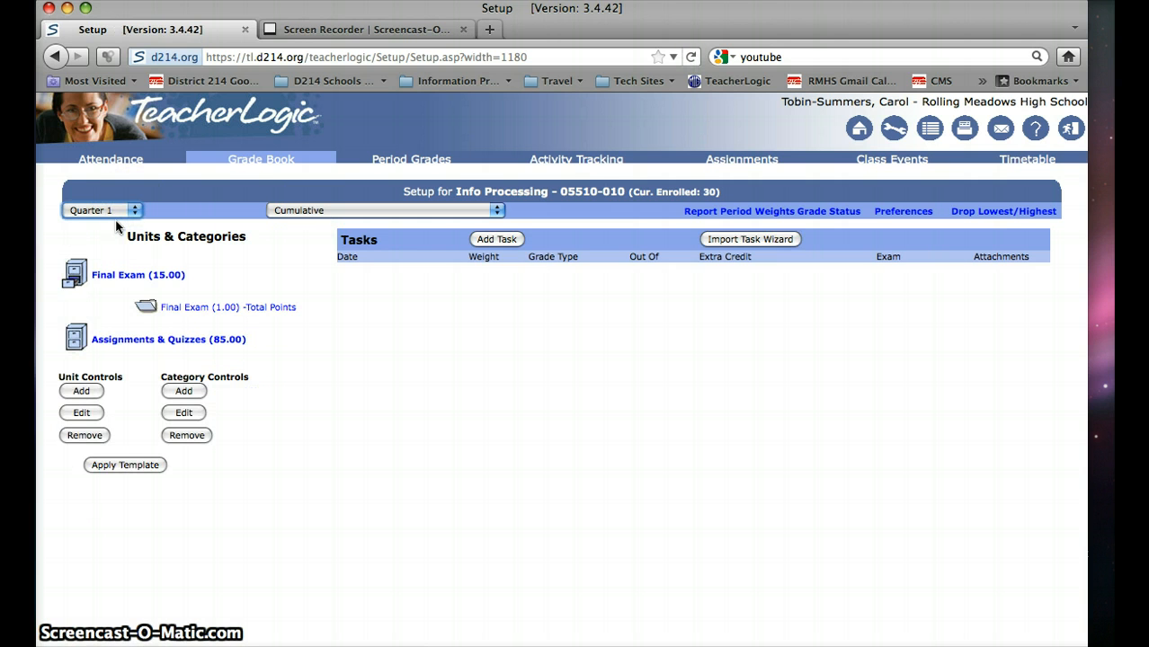
{"action": "left_click", "coordinate": [110, 339]}
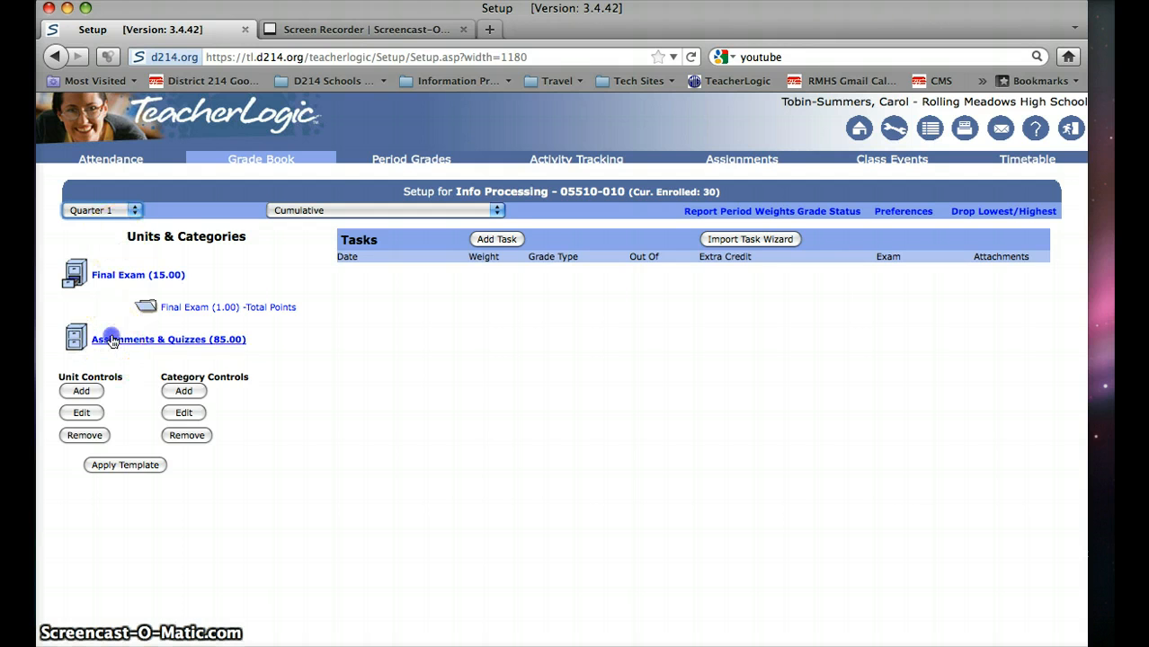
{"action": "left_click", "coordinate": [186, 348]}
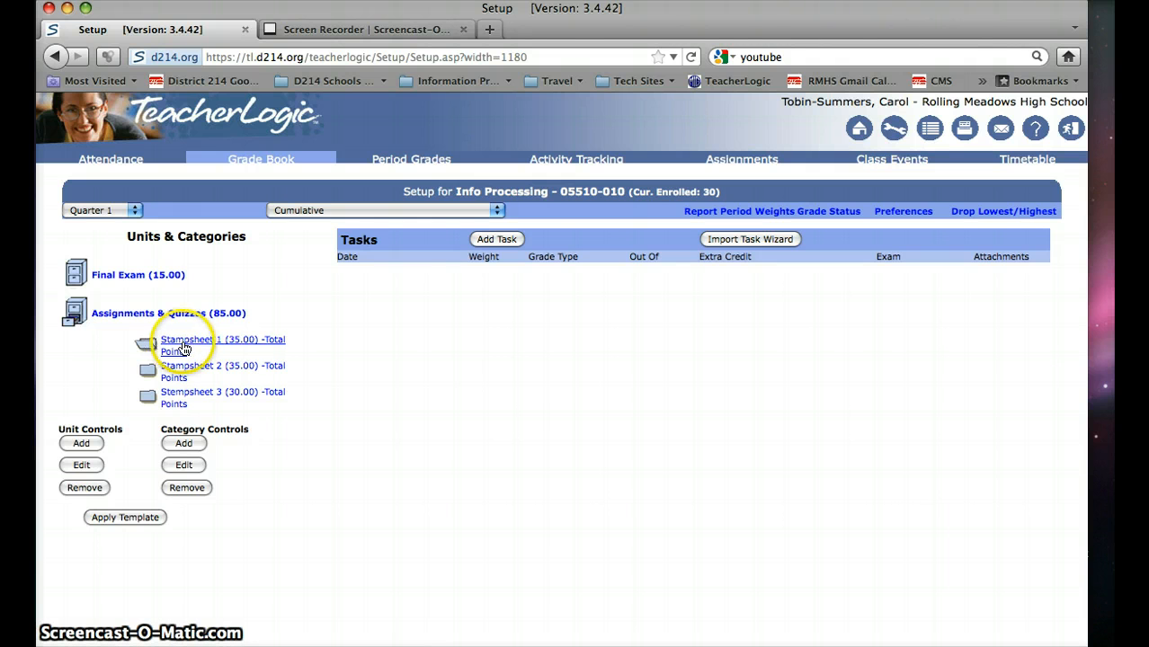
- Start a new Stampsheet 1 task named Student Name Tag, graded out of 20, with extra grades allowed
{"action": "left_click", "coordinate": [500, 239]}
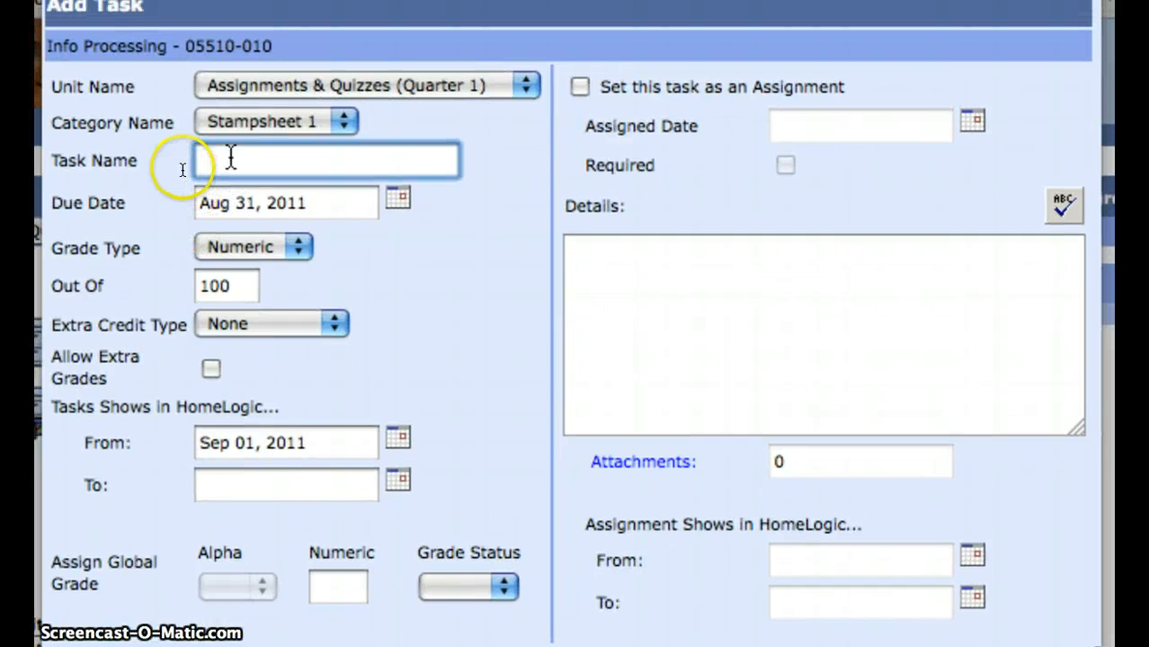
{"action": "left_click", "coordinate": [220, 135]}
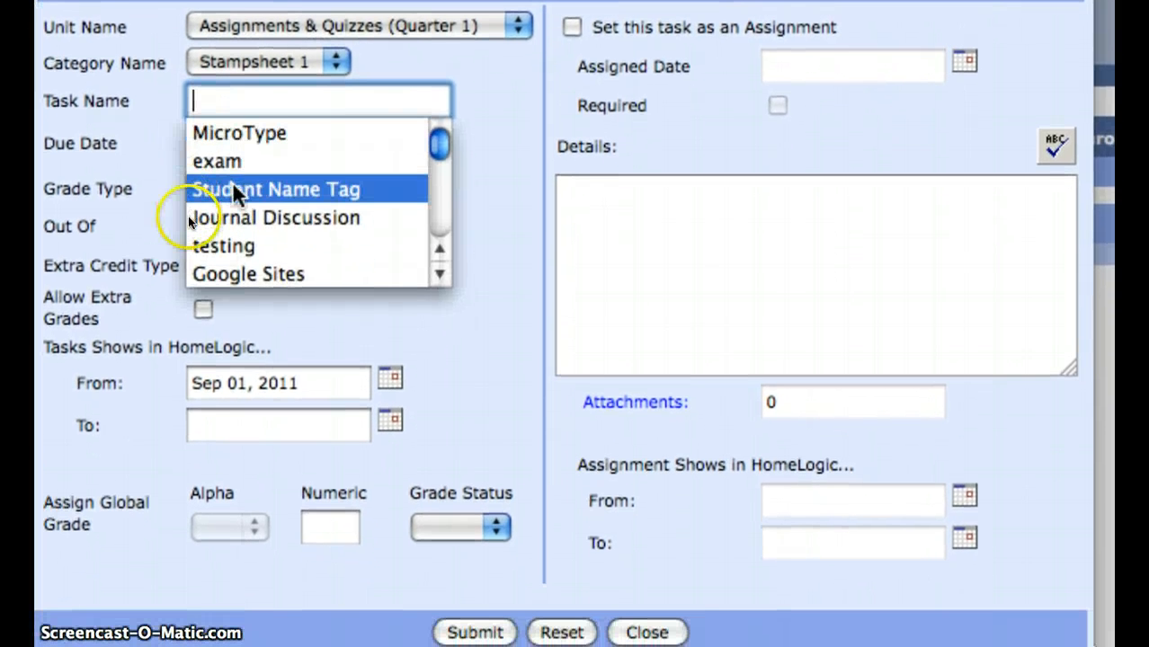
{"action": "left_click", "coordinate": [236, 234]}
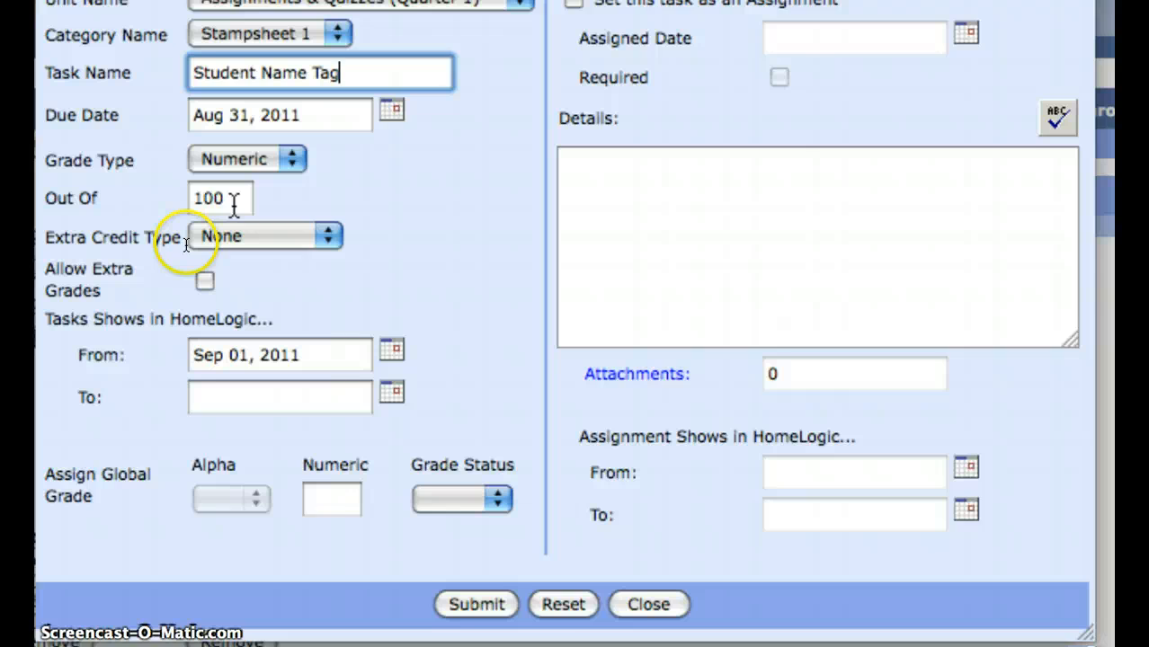
{"action": "double_click", "coordinate": [221, 211]}
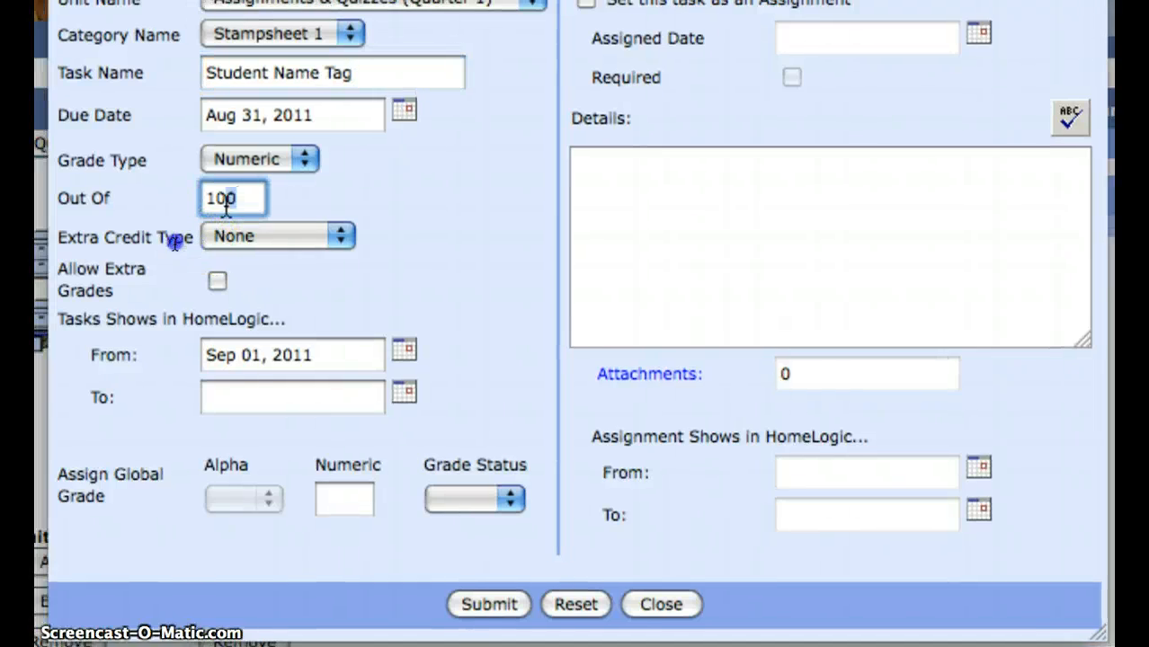
{"action": "type", "text": "20"}
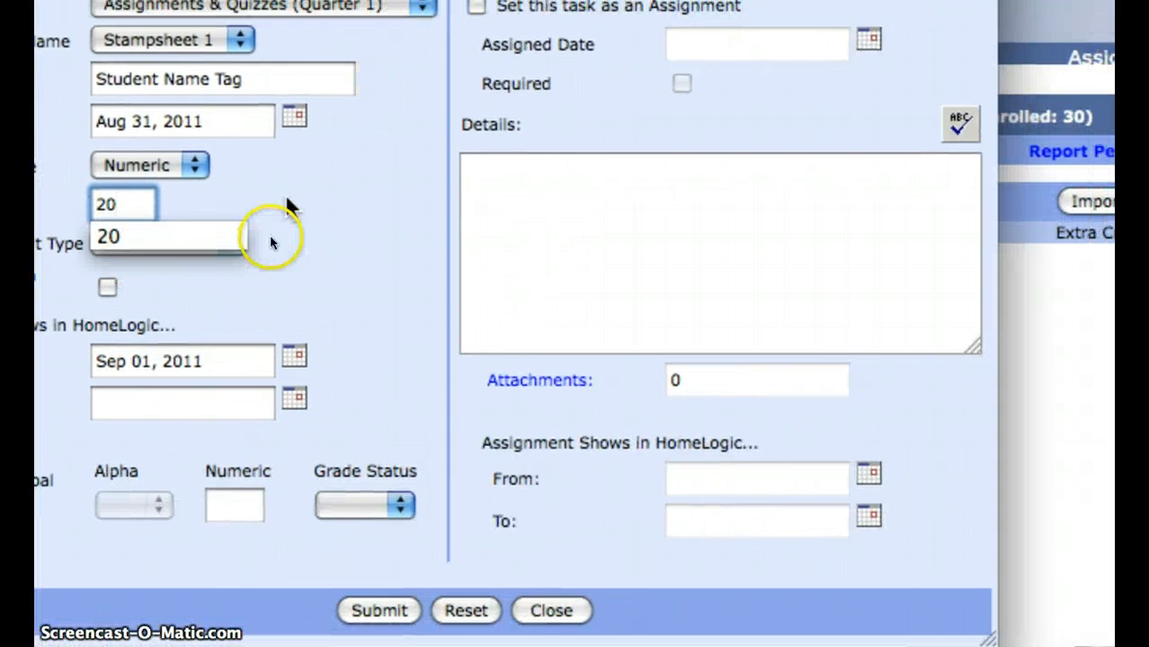
{"action": "left_click", "coordinate": [402, 238]}
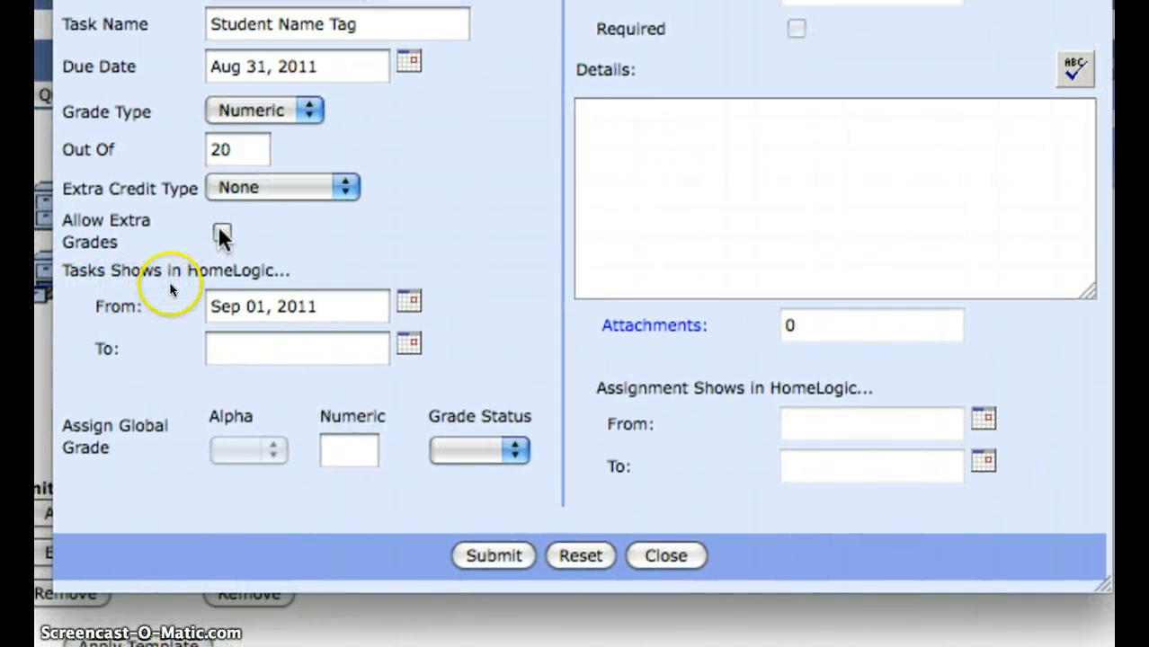
{"action": "left_click", "coordinate": [221, 229]}
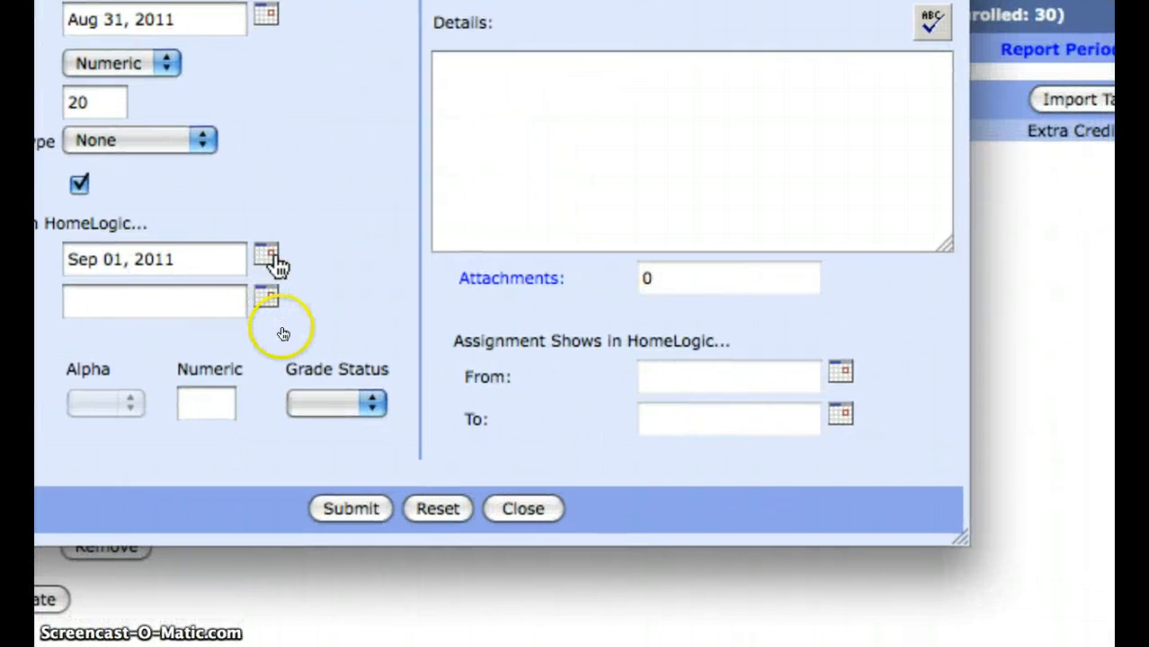
- Make the task show in HomeLogic from Aug 31, 2011 and submit it
{"action": "left_click", "coordinate": [468, 272]}
{"action": "left_click", "coordinate": [270, 258]}
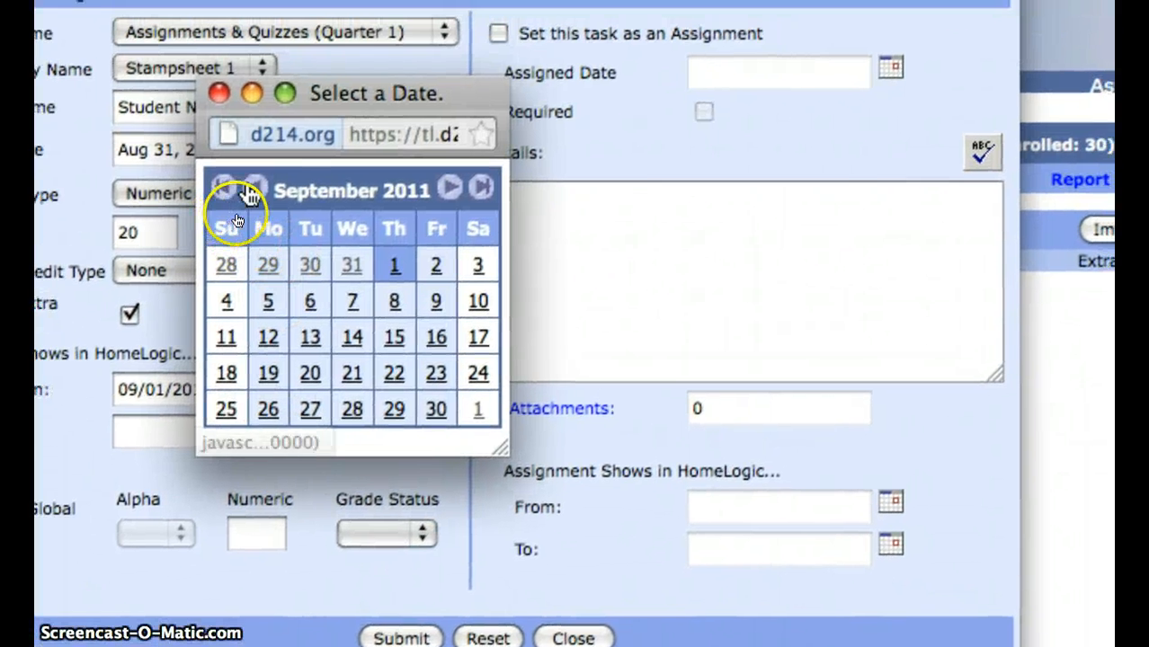
{"action": "left_click", "coordinate": [254, 189]}
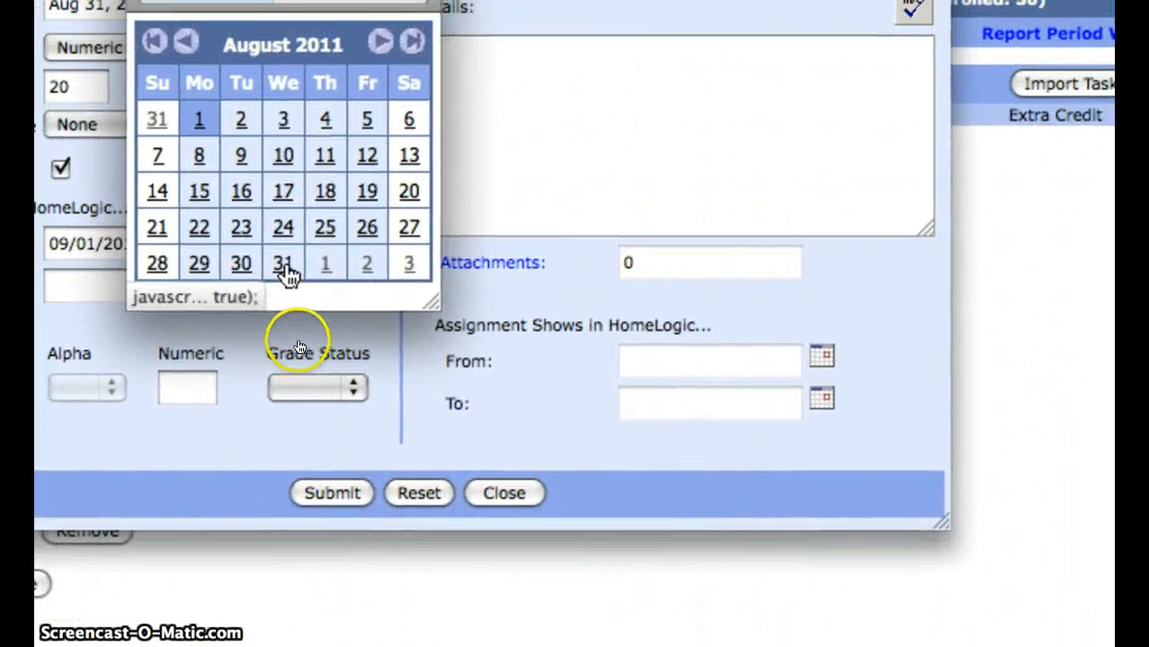
{"action": "left_click", "coordinate": [284, 263]}
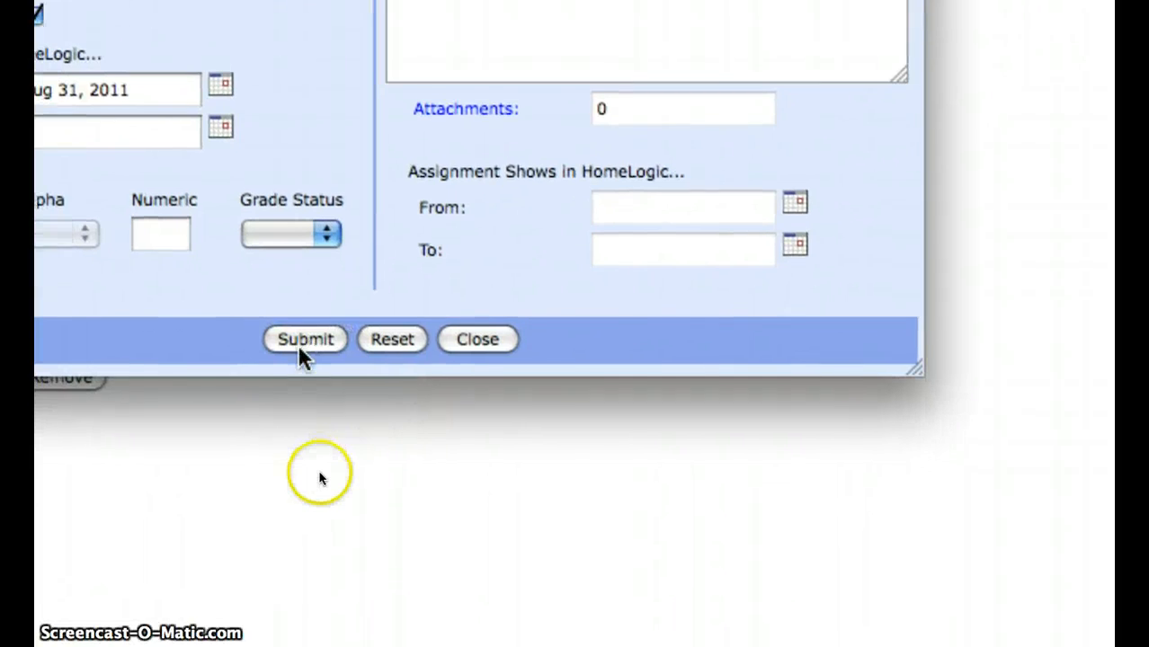
{"action": "left_click", "coordinate": [303, 348]}
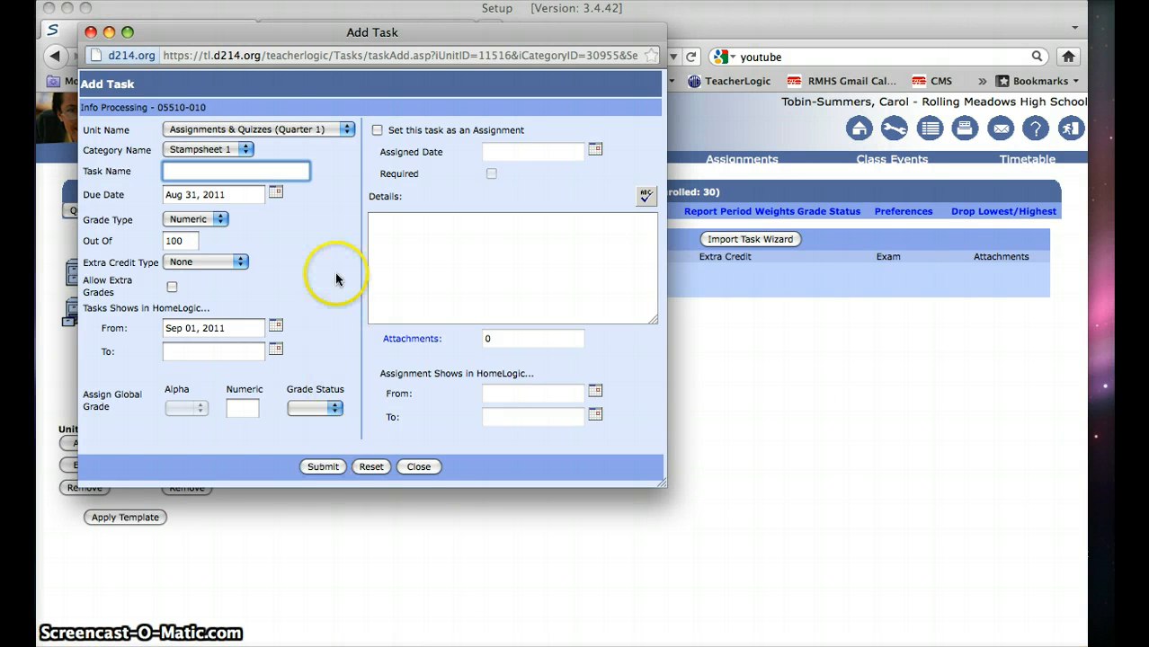
- Assign the new blank task to the Assignments & Quizzes (Semester 1) unit and name it Google Sites
{"action": "left_click", "coordinate": [350, 133]}
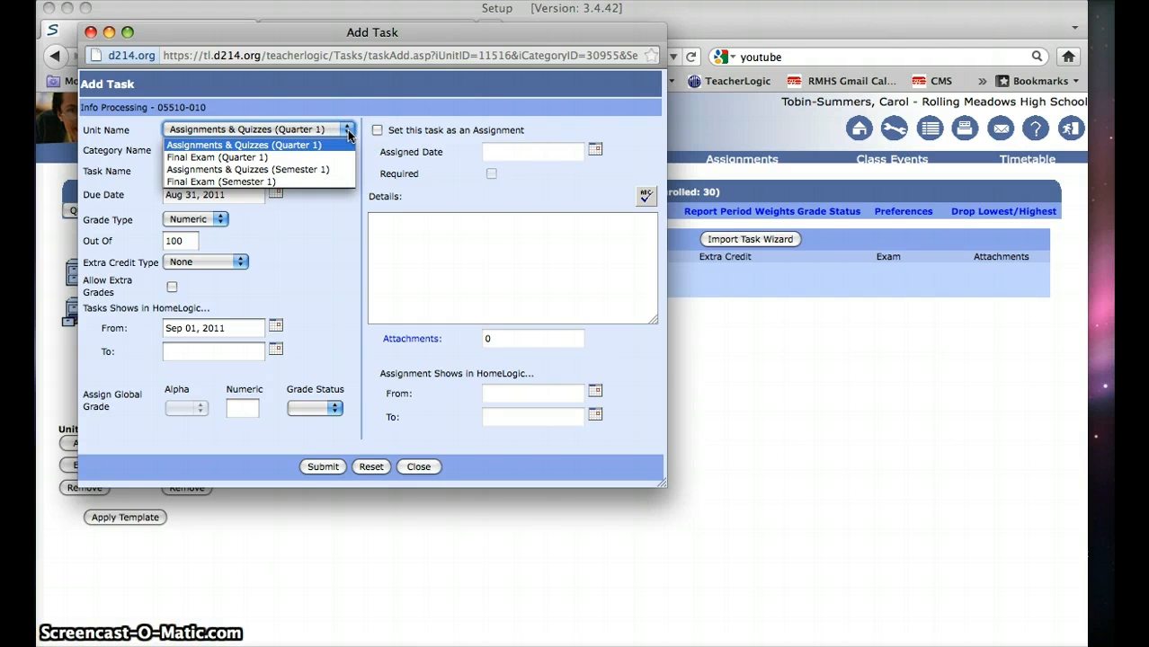
{"action": "left_click", "coordinate": [304, 170]}
{"action": "left_click", "coordinate": [296, 171]}
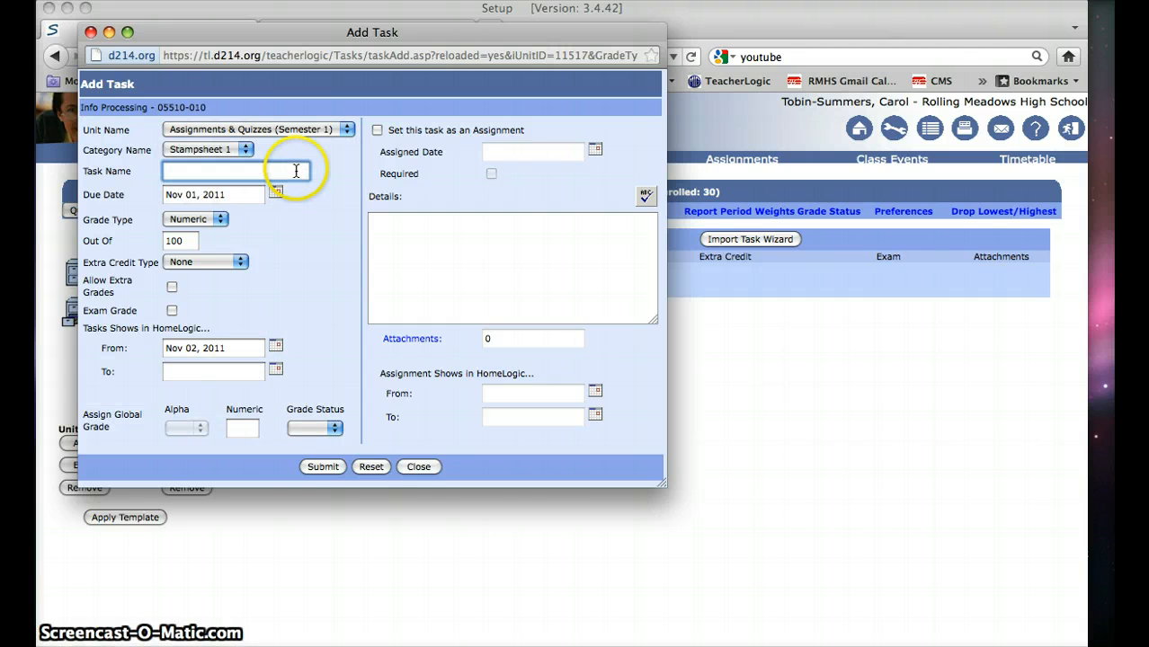
{"action": "left_click", "coordinate": [296, 172]}
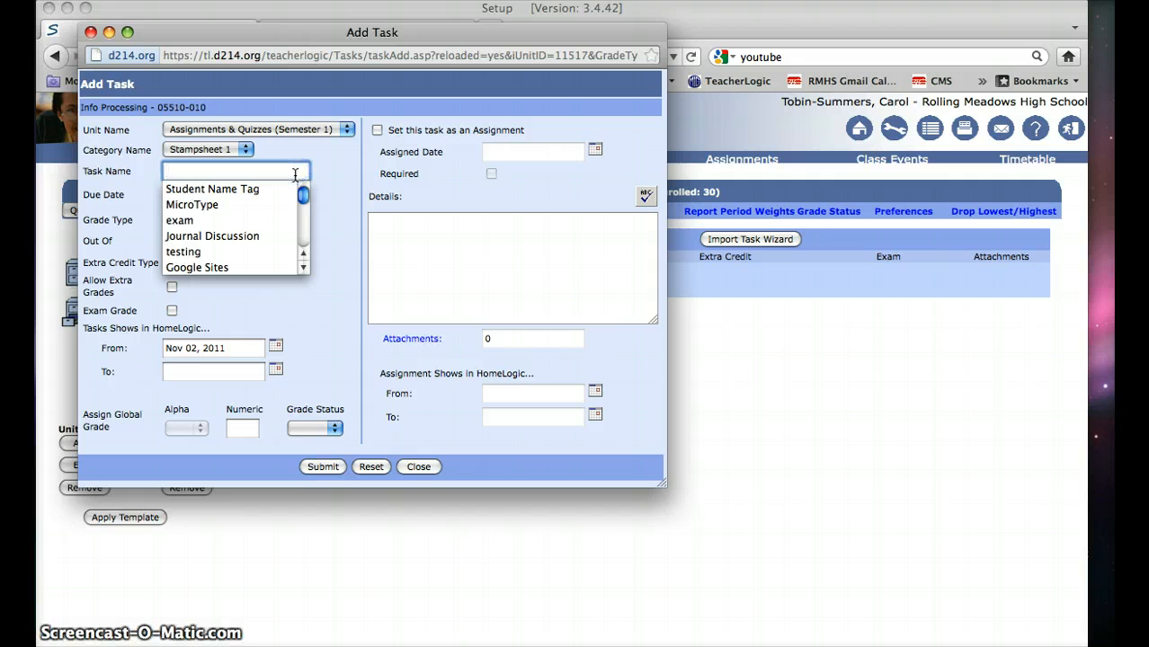
{"action": "left_click", "coordinate": [209, 267]}
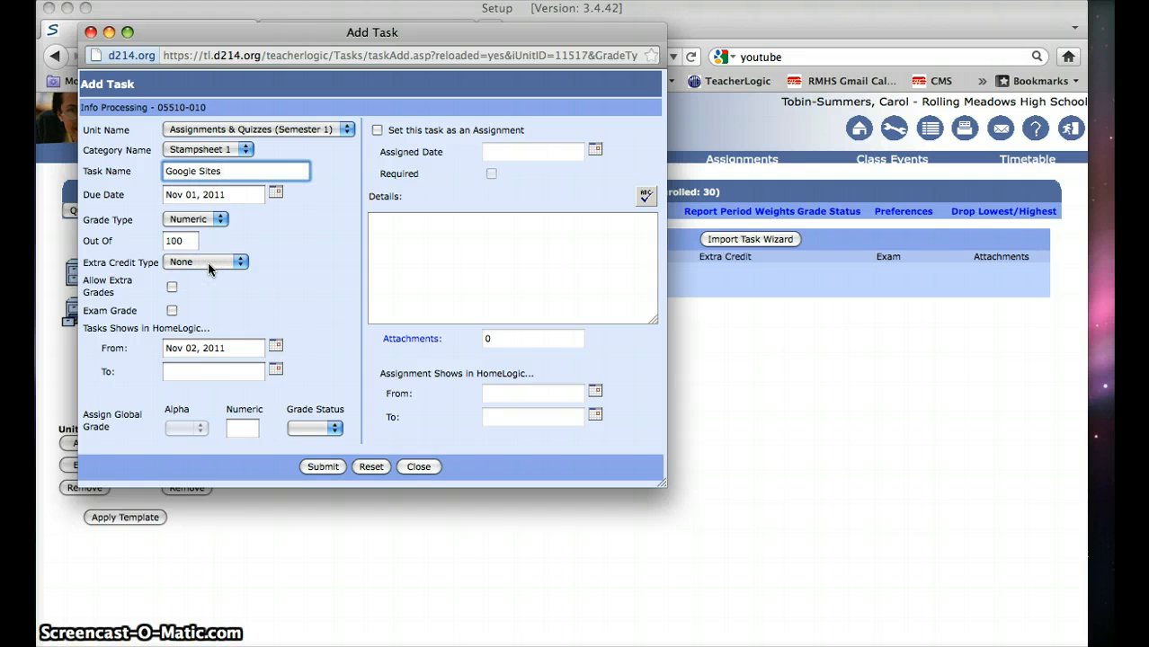
{"action": "left_click", "coordinate": [234, 195]}
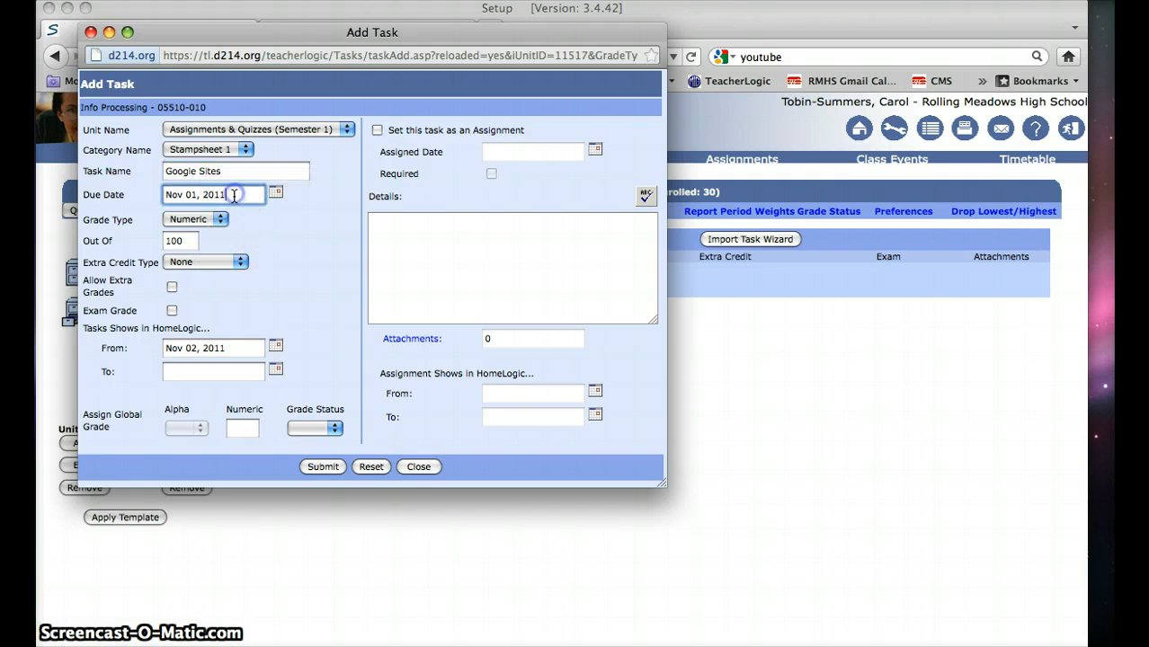
{"action": "left_click", "coordinate": [304, 132]}
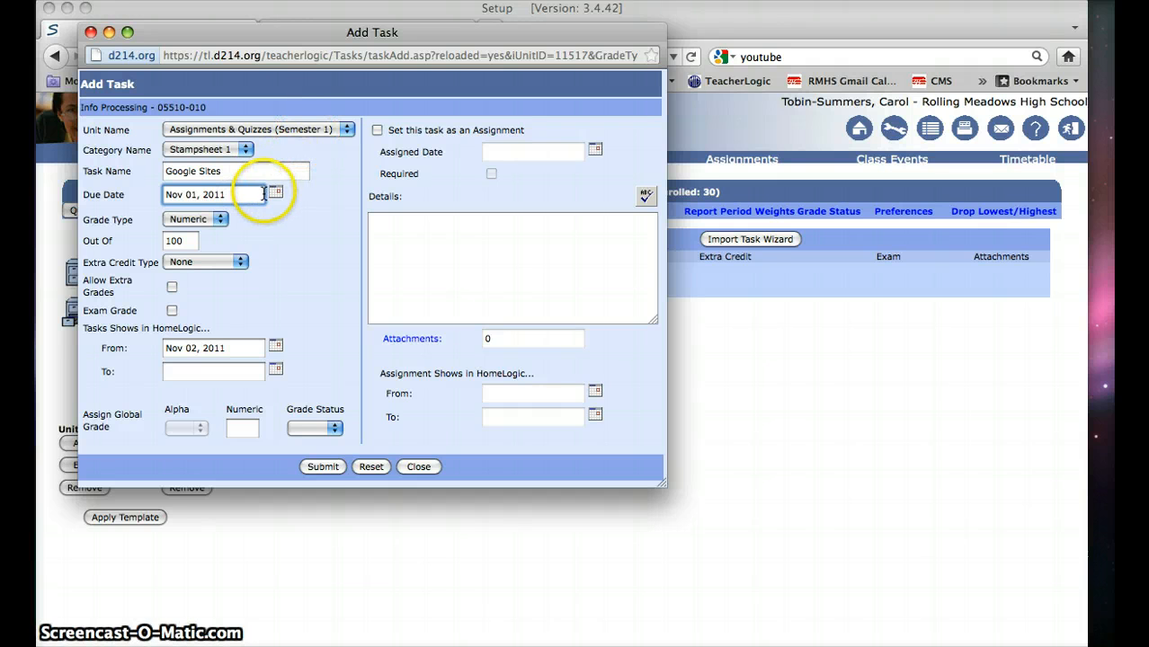
- Allow extra grades for the Google Sites task and make it show in HomeLogic from Nov 01, 2011
{"action": "left_click", "coordinate": [191, 241]}
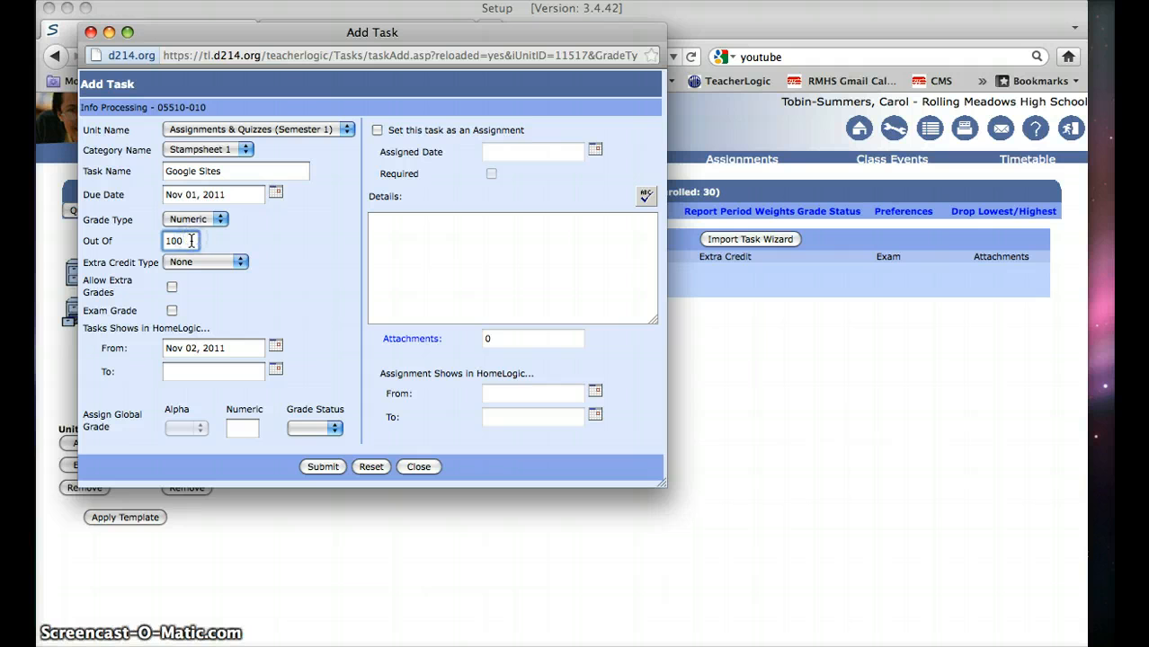
{"action": "left_click", "coordinate": [171, 287]}
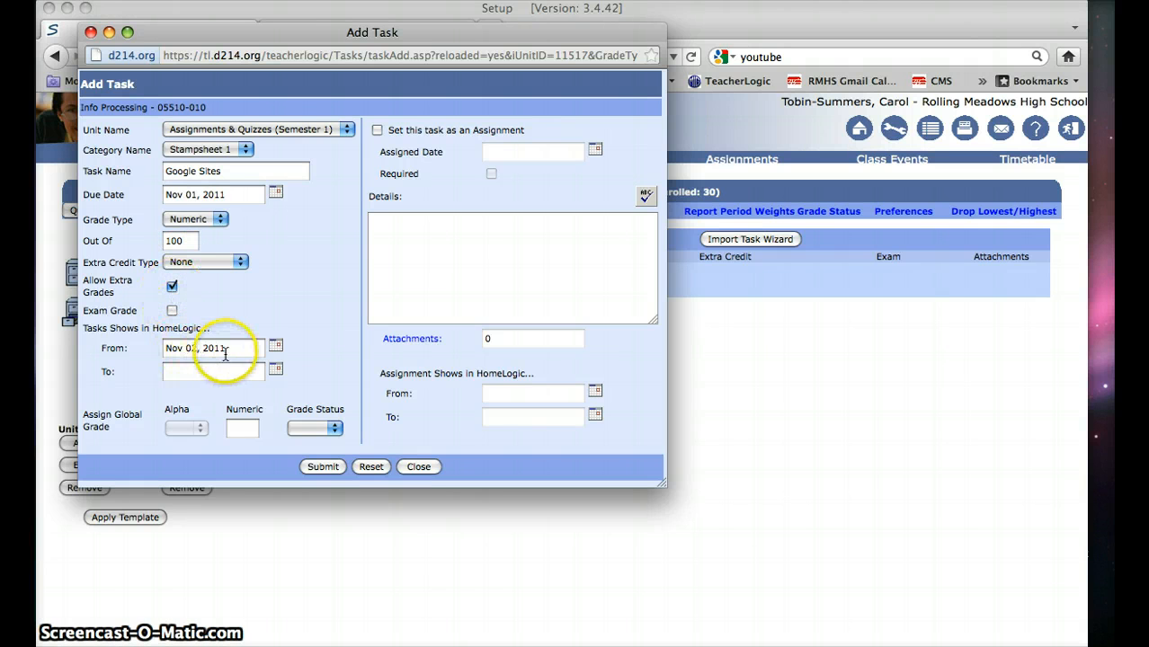
{"action": "left_click", "coordinate": [277, 348]}
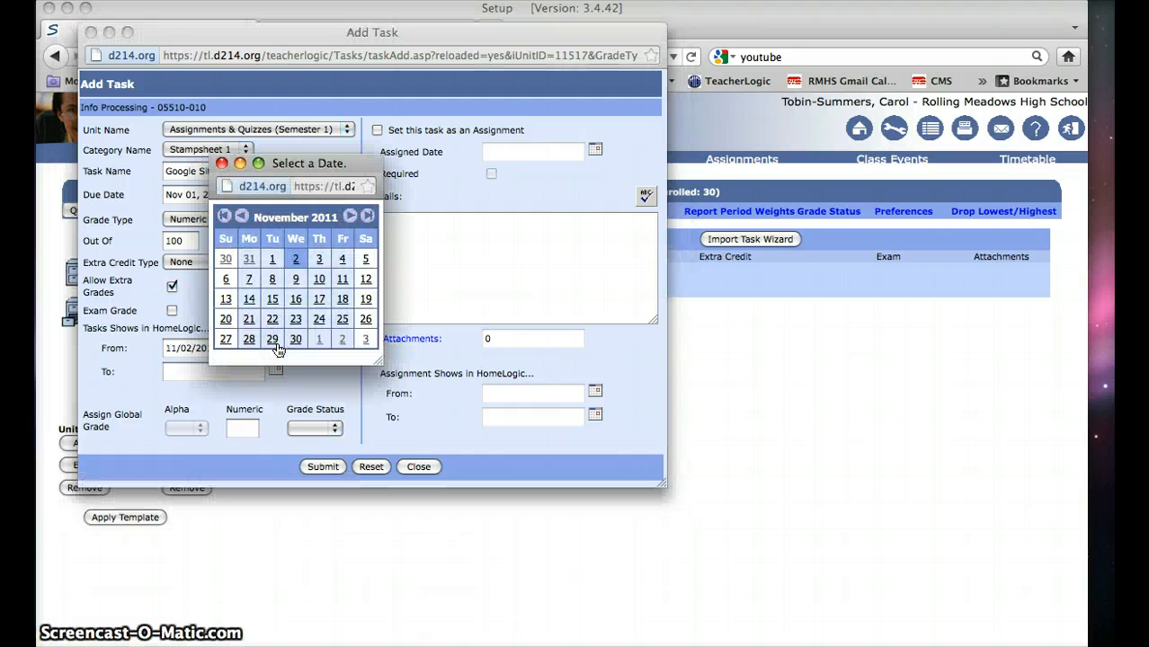
{"action": "left_click", "coordinate": [274, 261]}
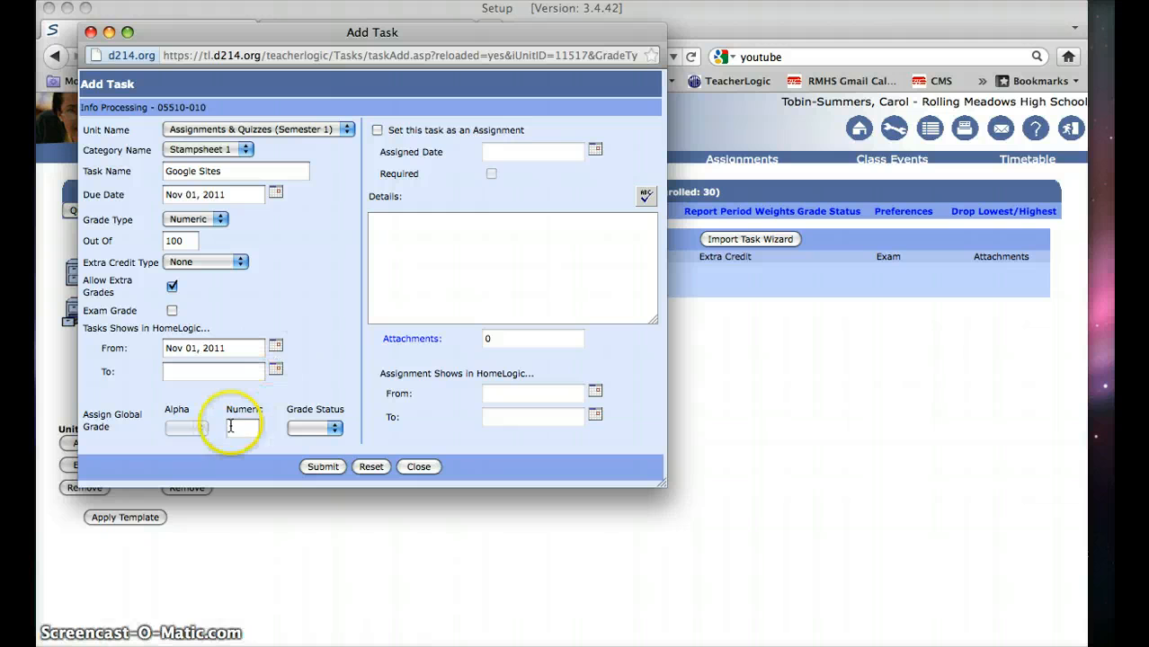
- Submit the Google Sites task without a global grade and close the task entry form
{"action": "left_click", "coordinate": [232, 428]}
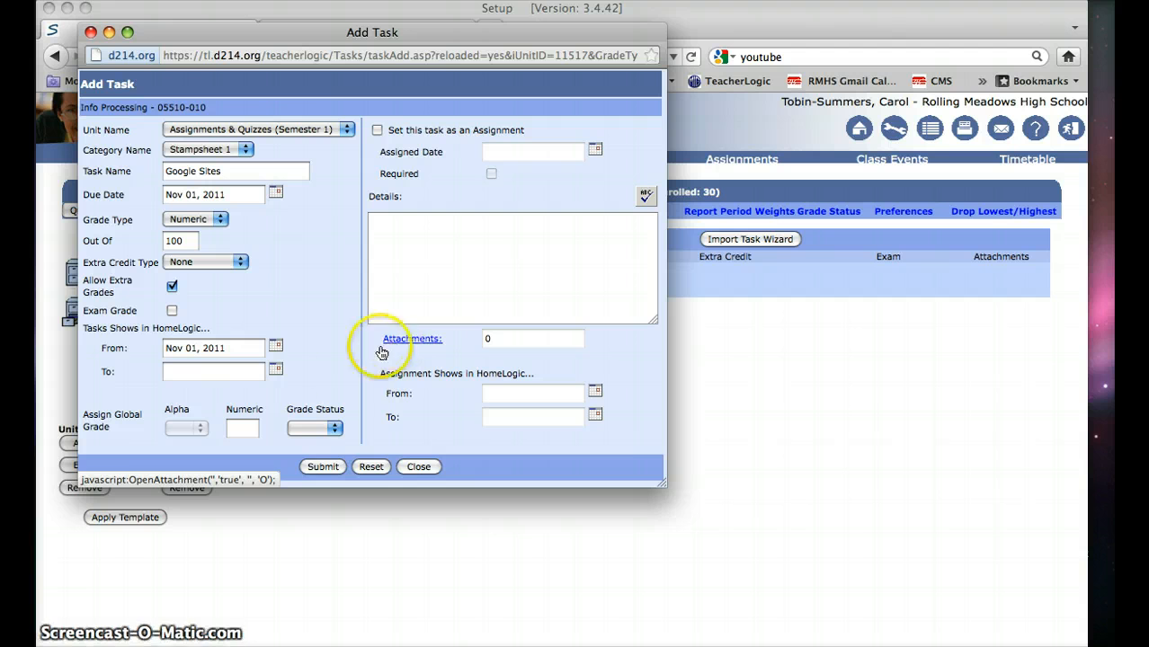
{"action": "left_click", "coordinate": [320, 466]}
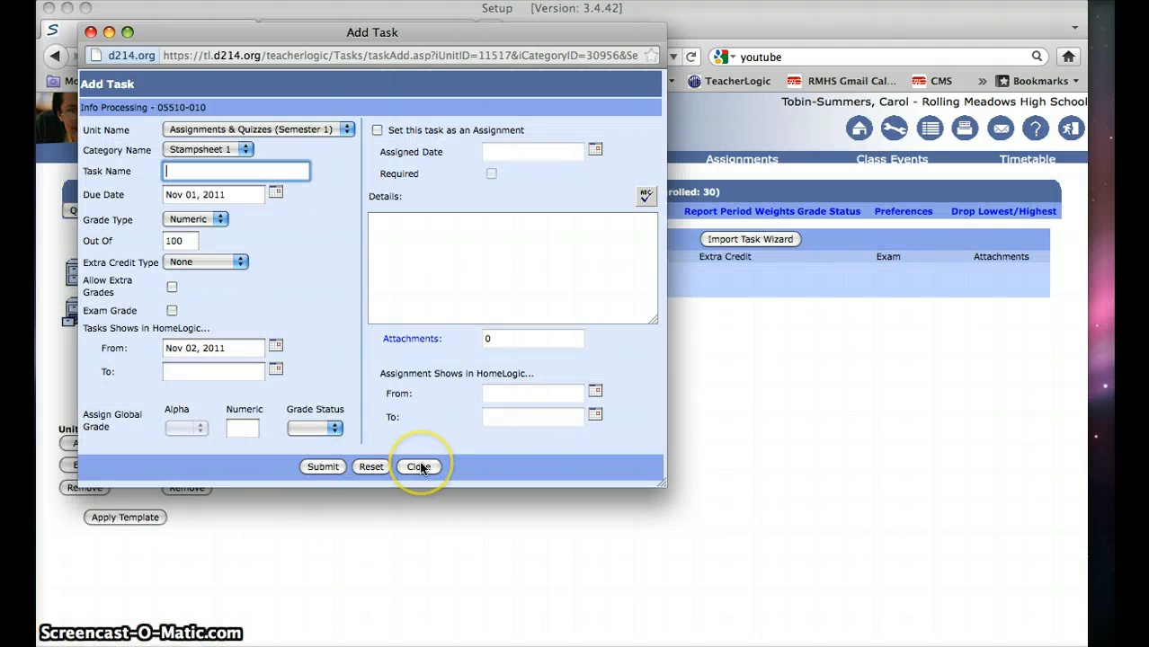
{"action": "left_click", "coordinate": [419, 466]}
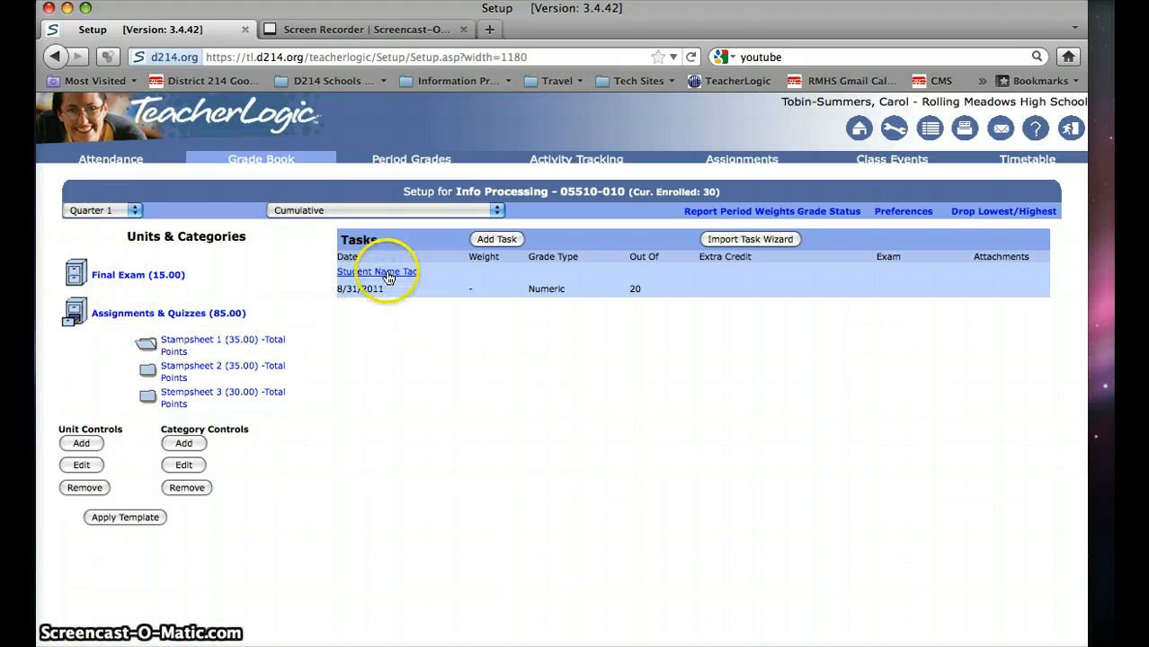
- Switch the gradebook setup to Semester 1 and show the Stampsheet 1 tasks under Assignments & Quizzes
{"action": "left_click", "coordinate": [135, 210]}
{"action": "left_click", "coordinate": [124, 238]}
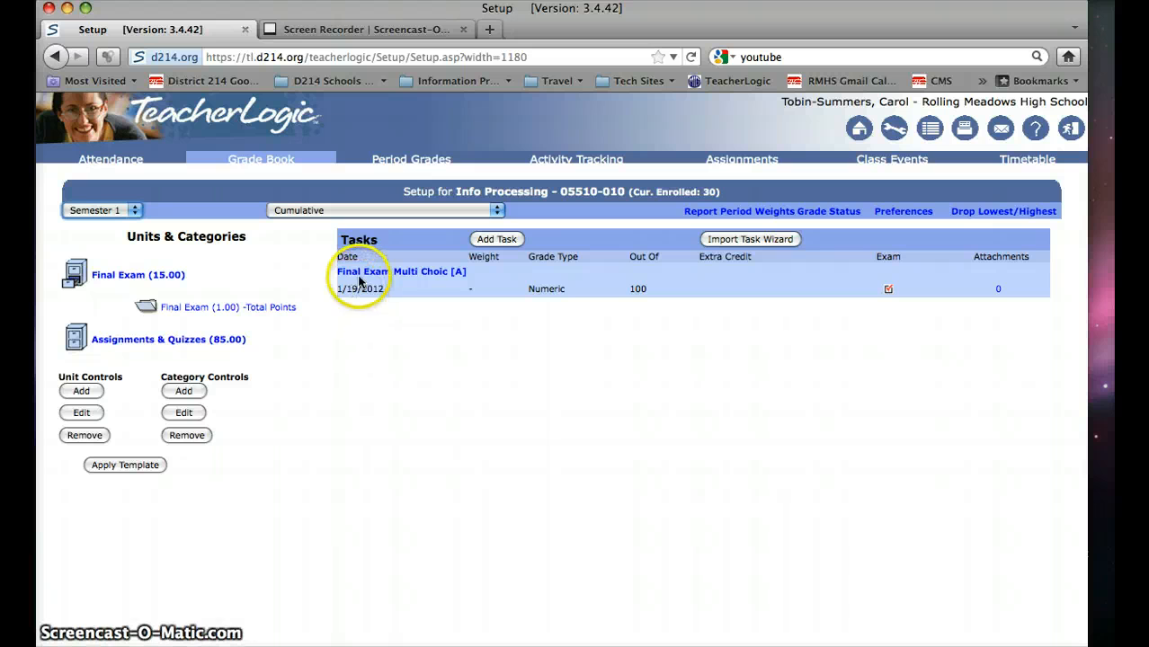
{"action": "left_click", "coordinate": [225, 339]}
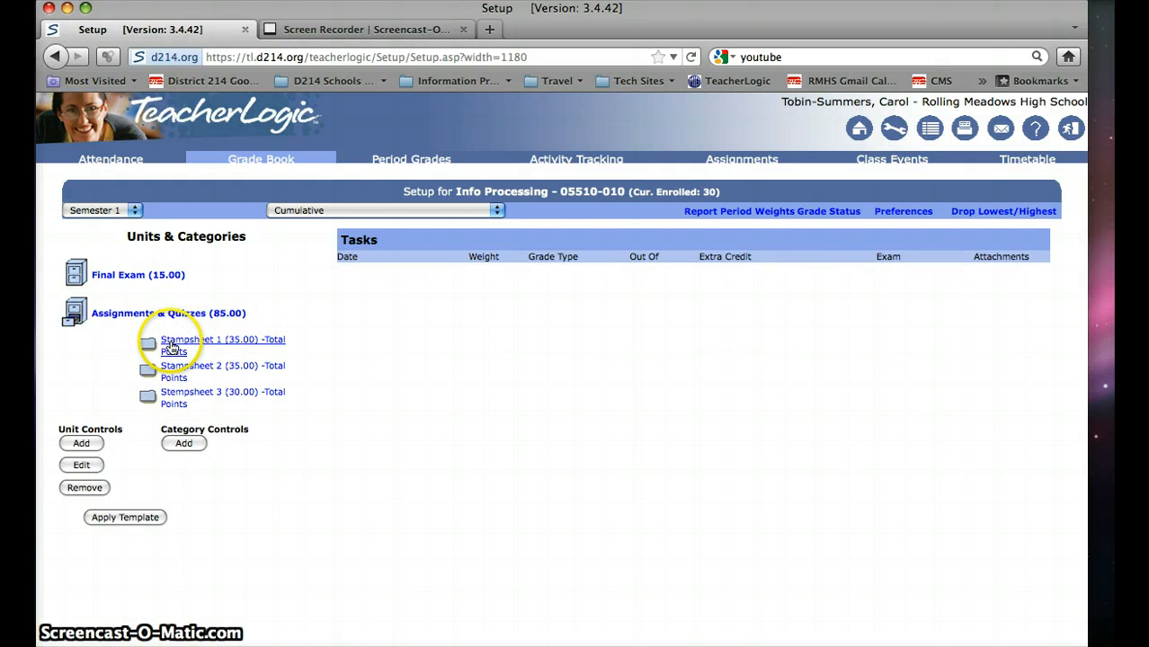
{"action": "left_click", "coordinate": [172, 348]}
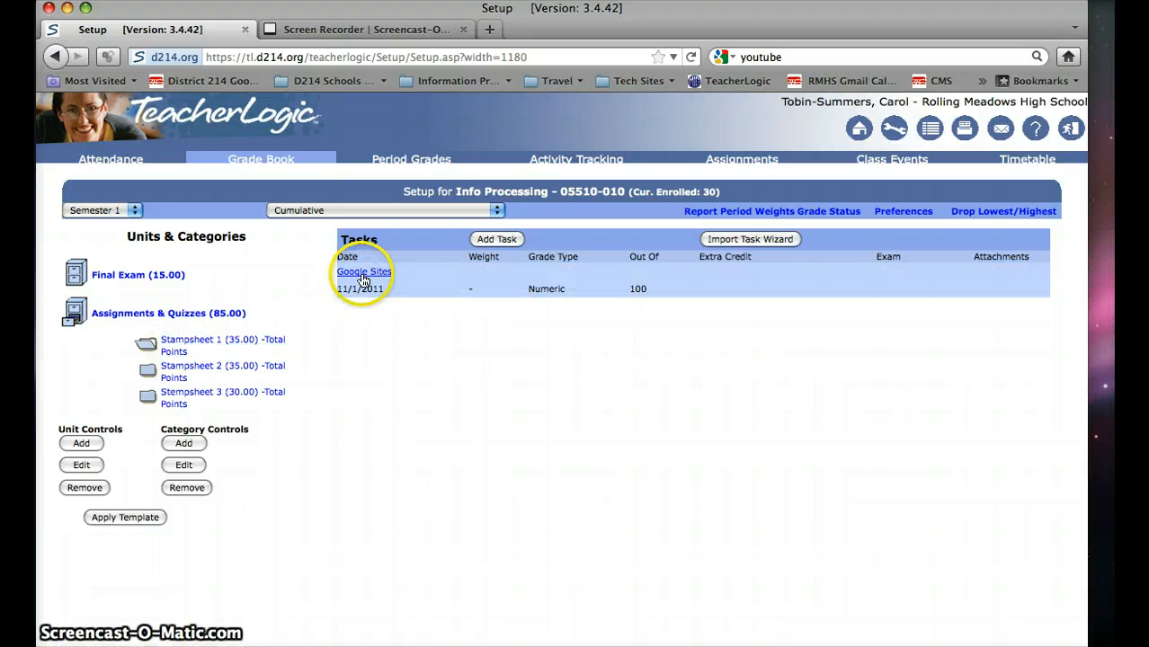